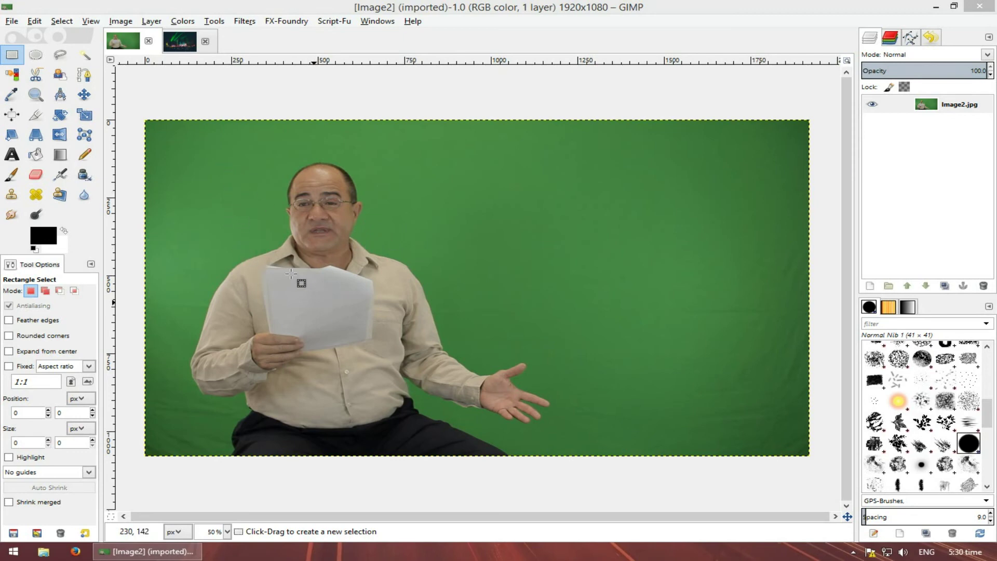
Compare the two photos, then select the green backdrop of Image2 by colour at threshold 15
click(180, 41)
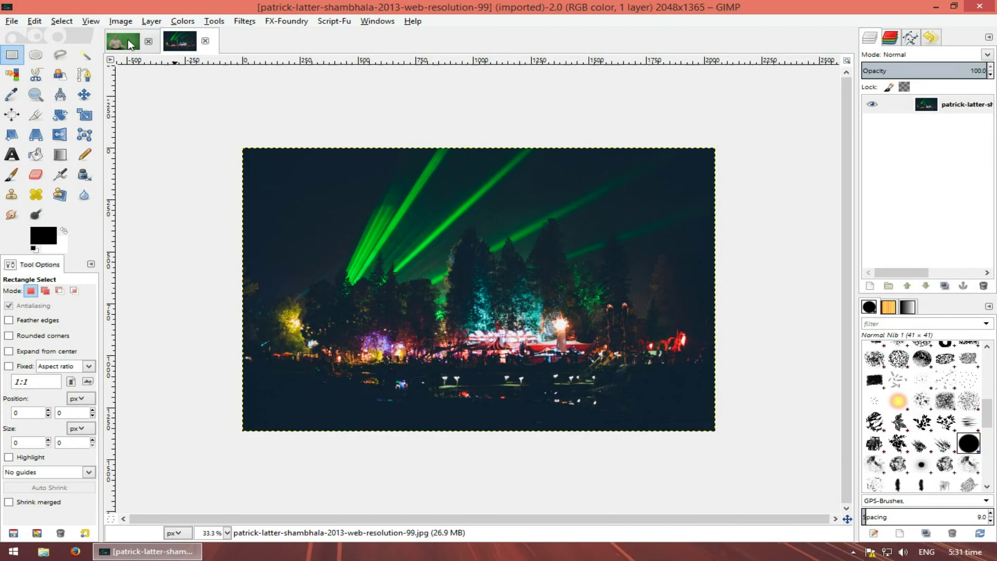
click(125, 41)
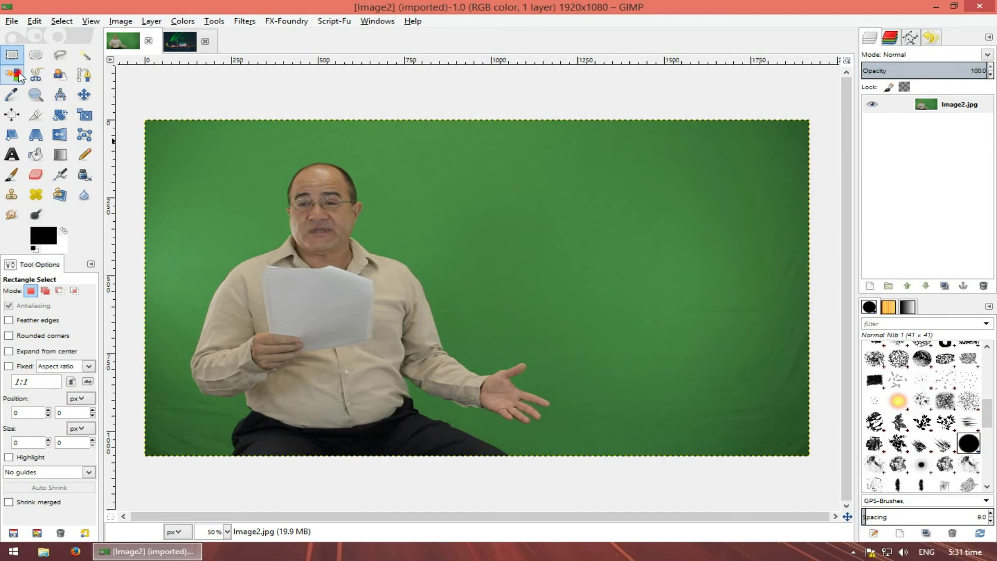
click(17, 76)
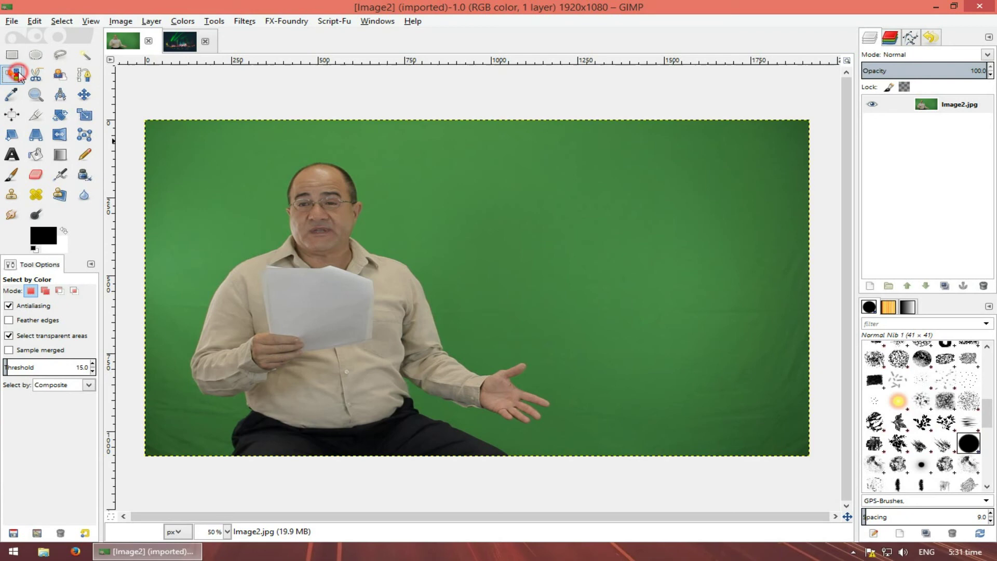
click(515, 172)
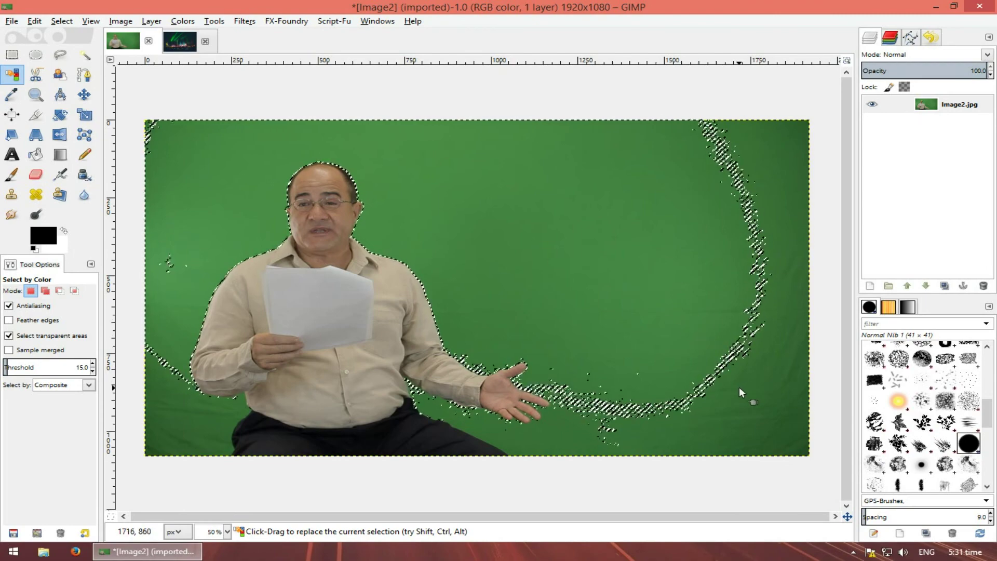
Add the leftover green patches and bottom-right specks to the selection, trimming one wrongly added region
key(shift)
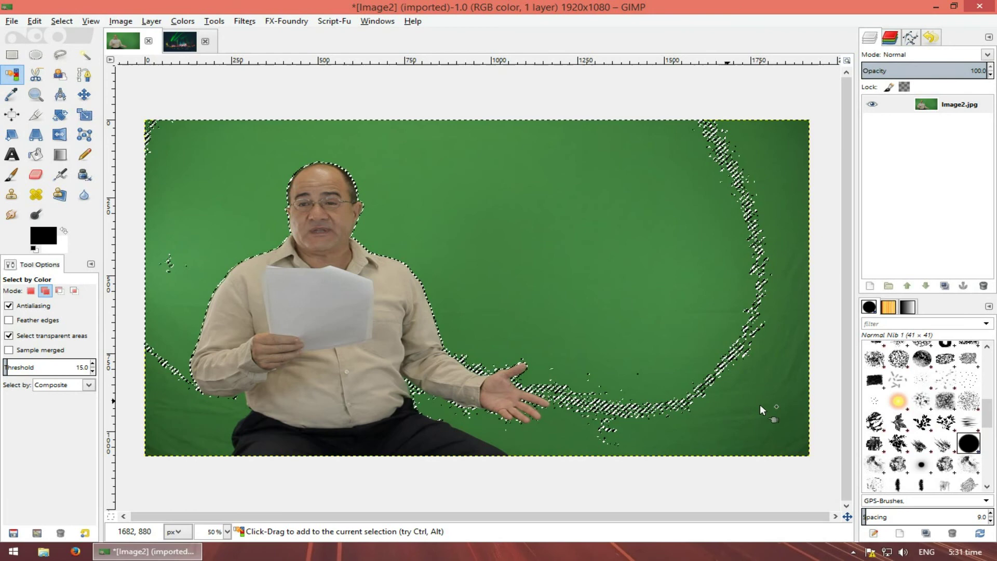
shift+click(746, 399)
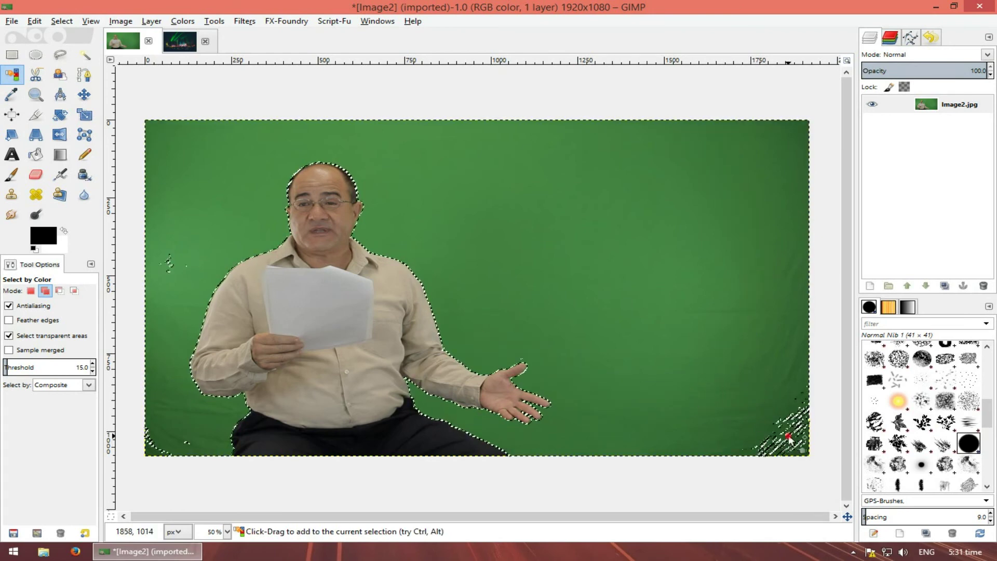
shift+click(169, 260)
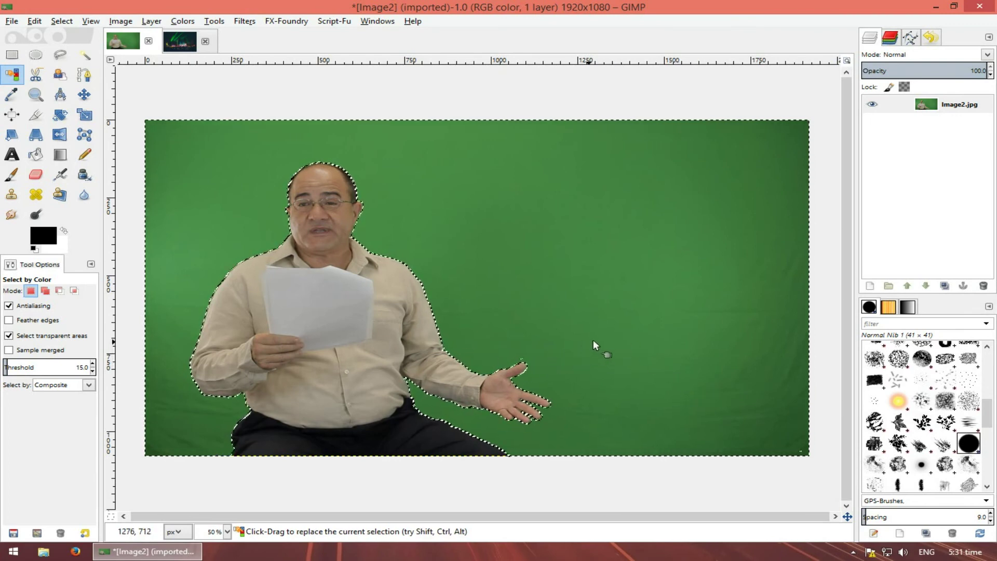
key(ctrl)
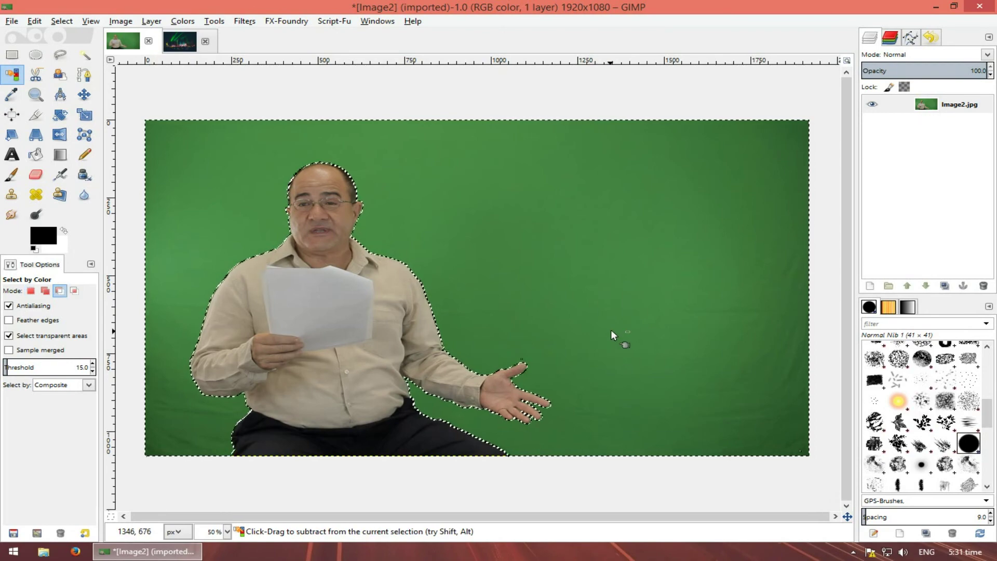
ctrl+click(611, 331)
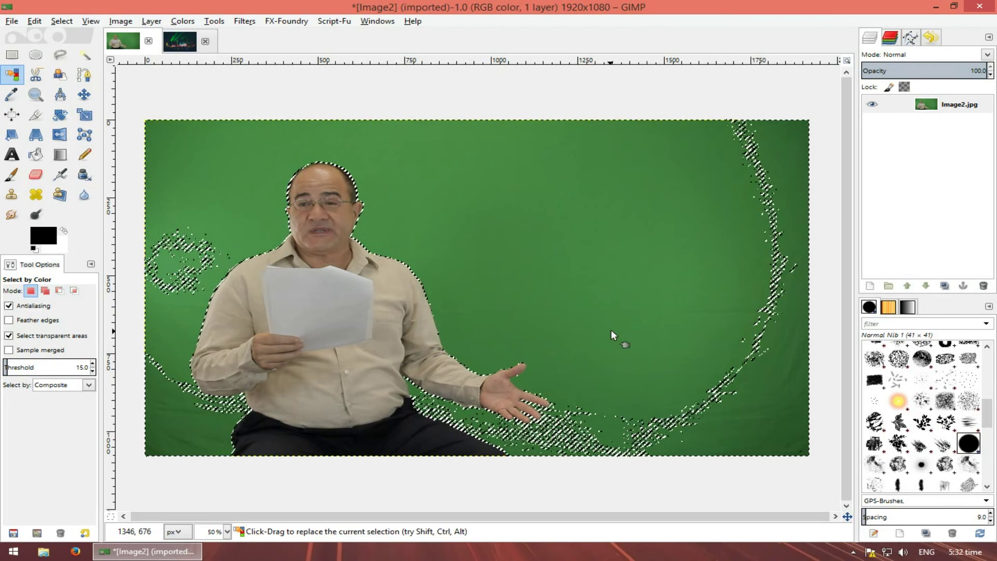
key(shift)
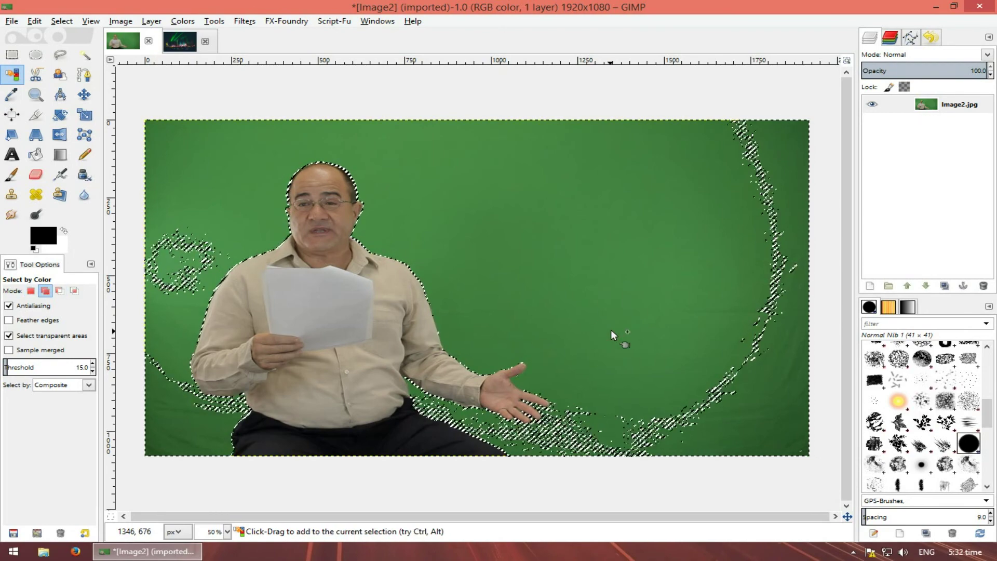
shift+click(623, 300)
shift+click(635, 408)
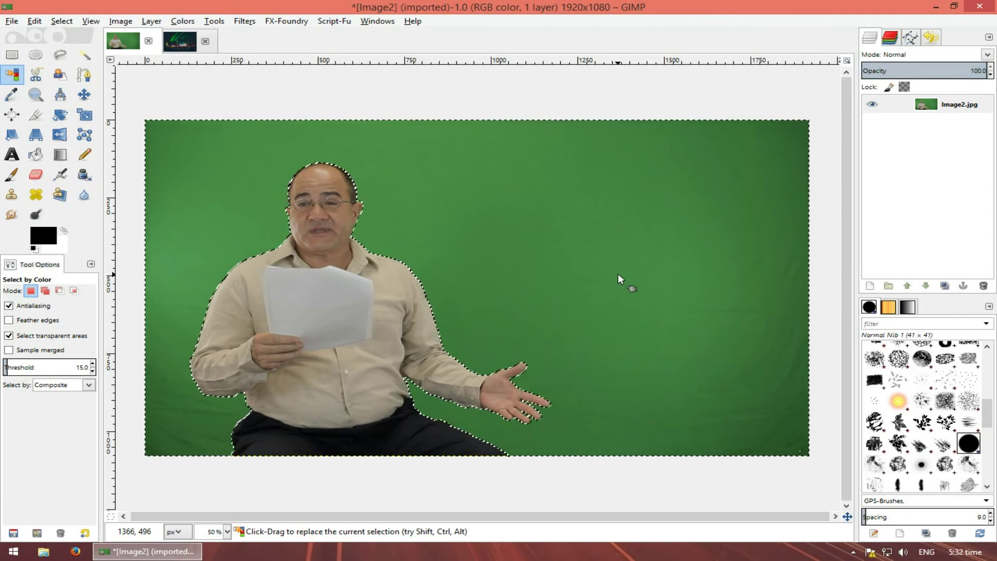
Give the Image2.jpg layer an alpha channel, delete the green to transparency, and select none
key(Delete)
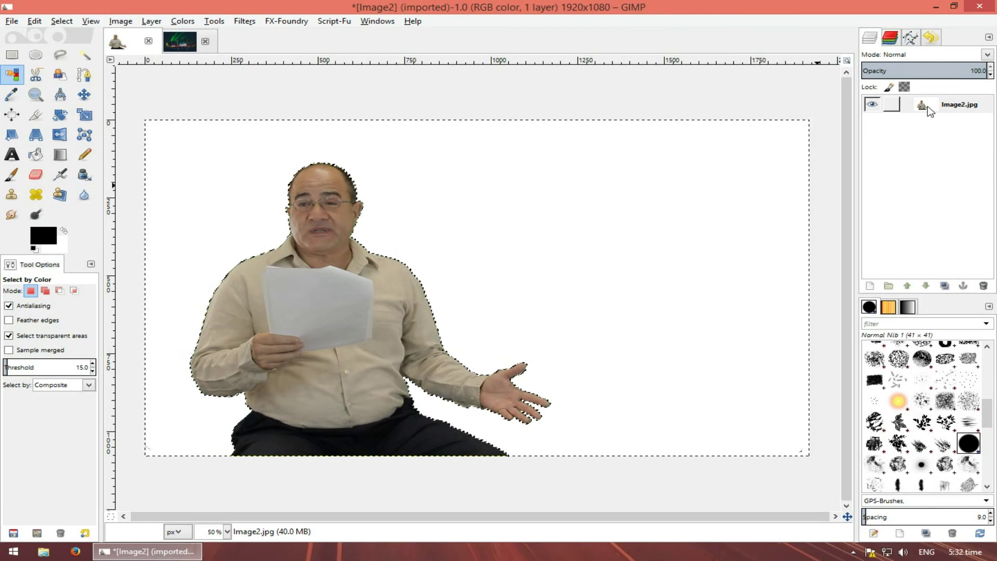
key(ctrl+z)
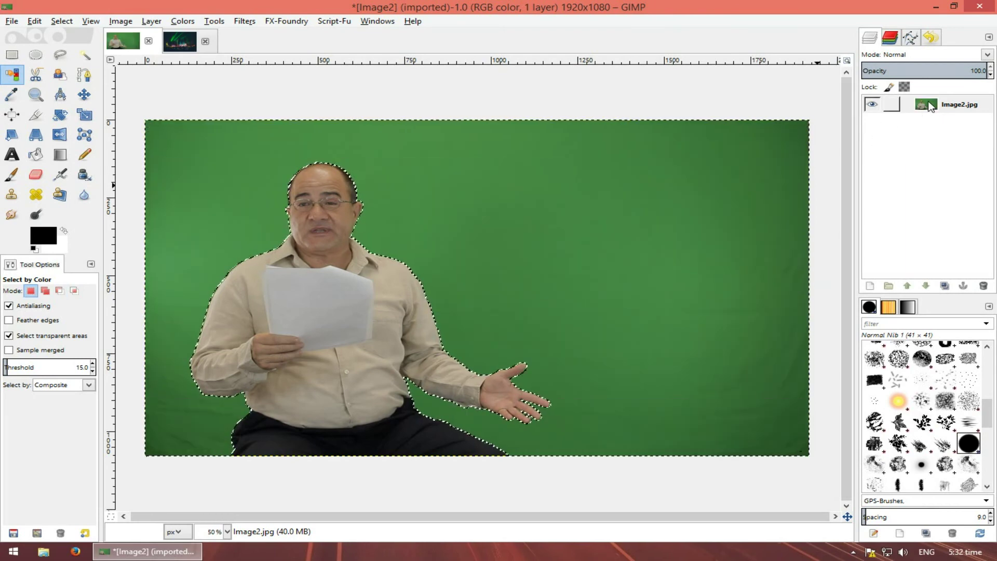
click(927, 105)
right_click(925, 107)
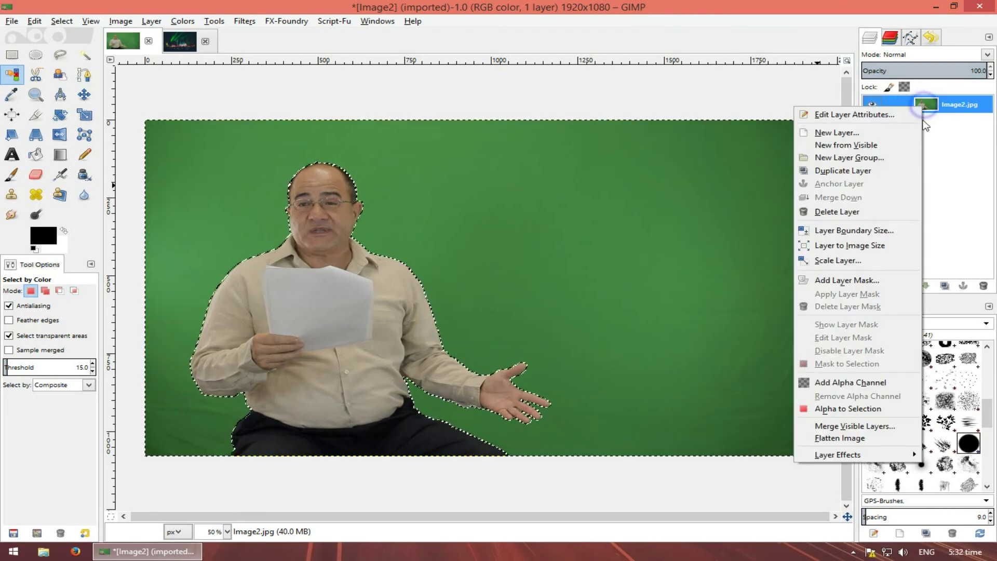
click(850, 382)
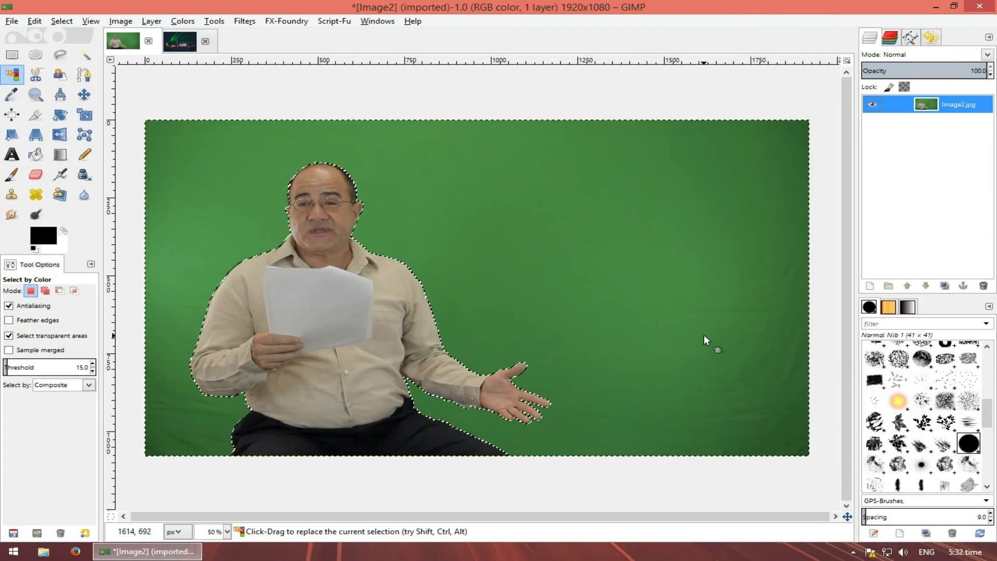
key(Delete)
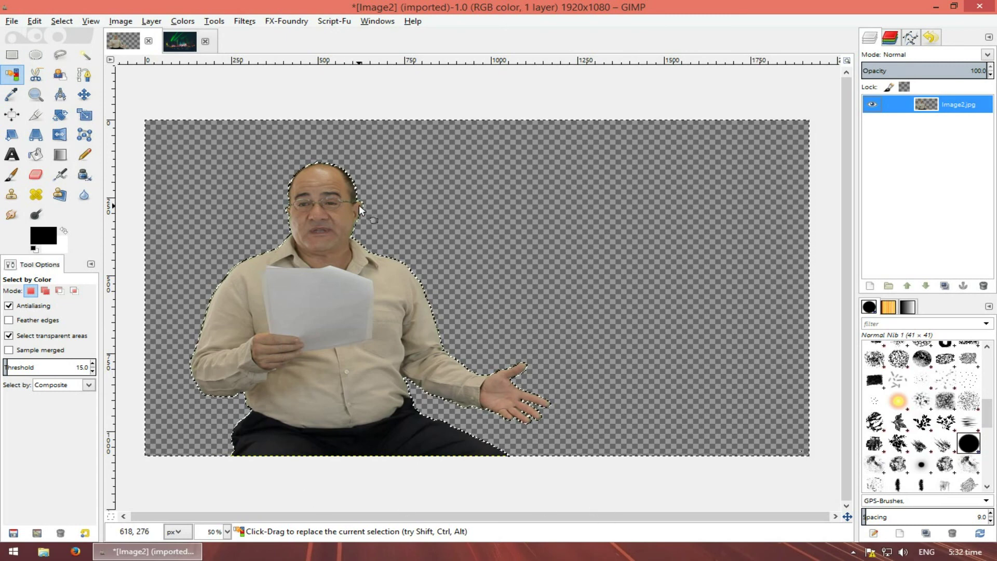
key(ctrl+shift+a)
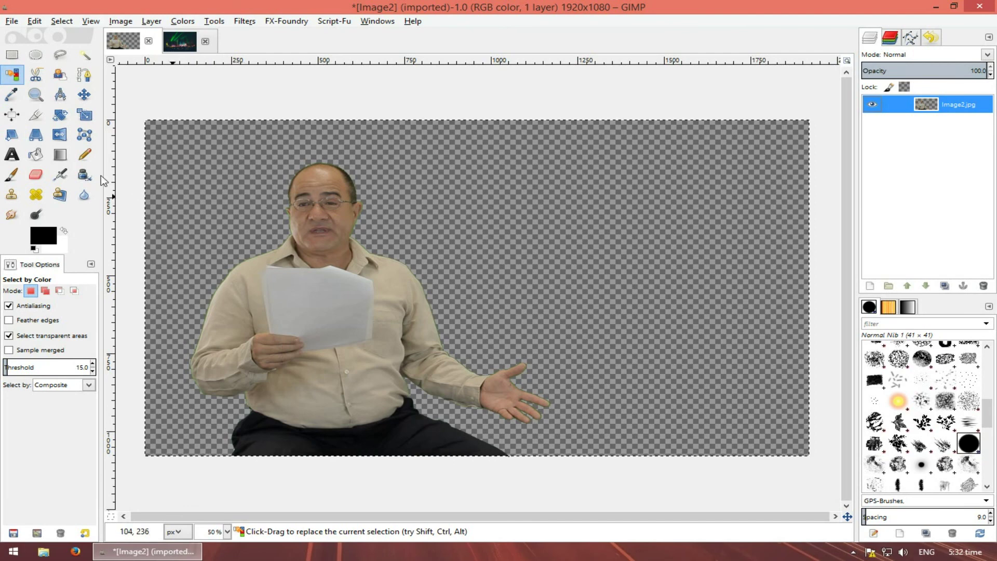
Copy a rectangle enclosing the whole cut-out man and switch to the festival photo
click(12, 56)
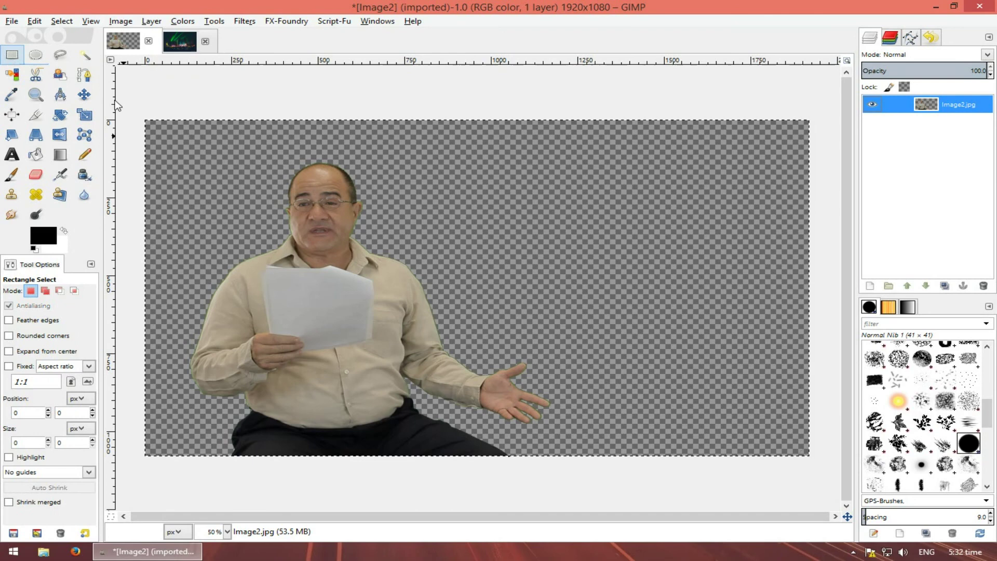
drag(156, 127, 487, 418)
drag(540, 457, 564, 462)
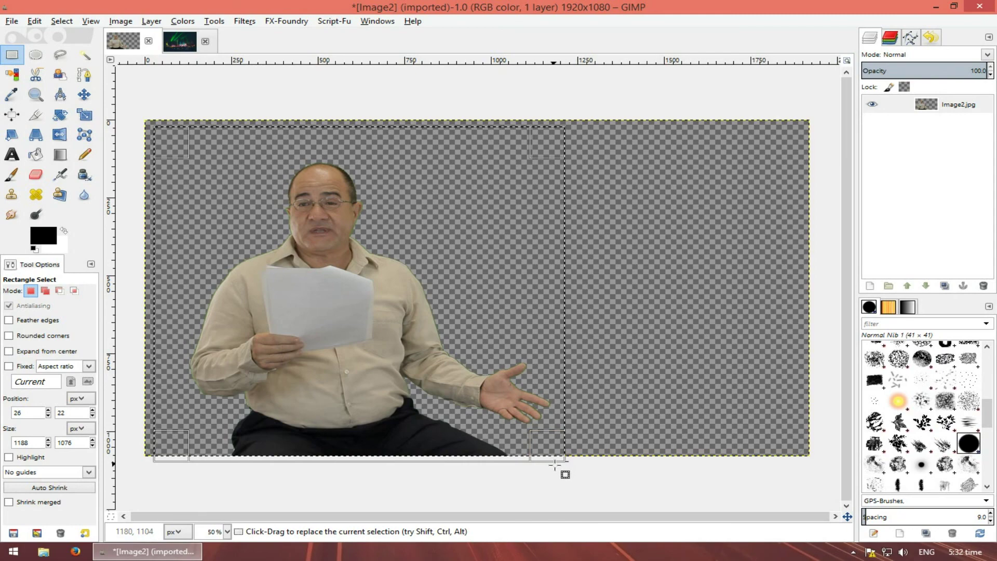
key(ctrl+c)
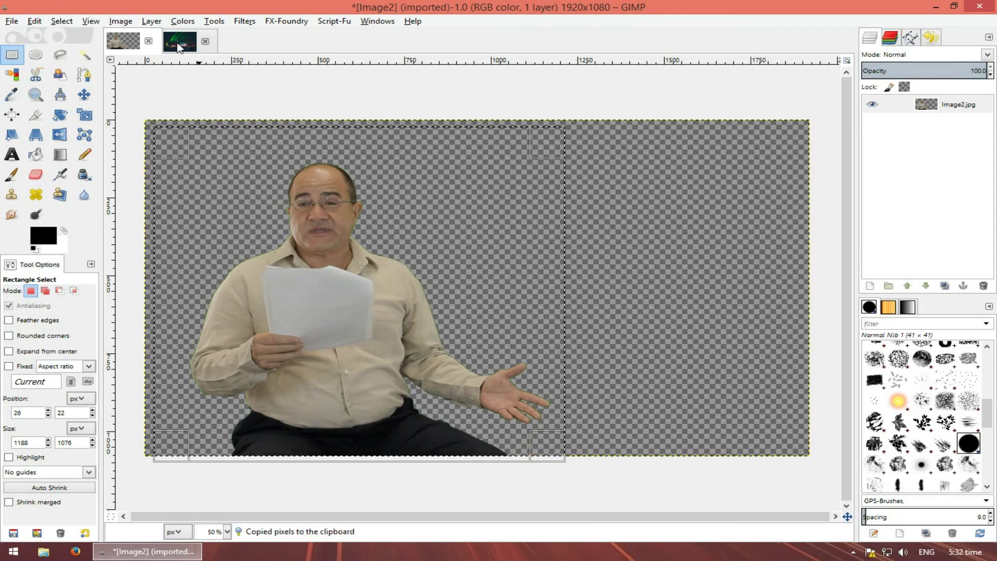
click(179, 45)
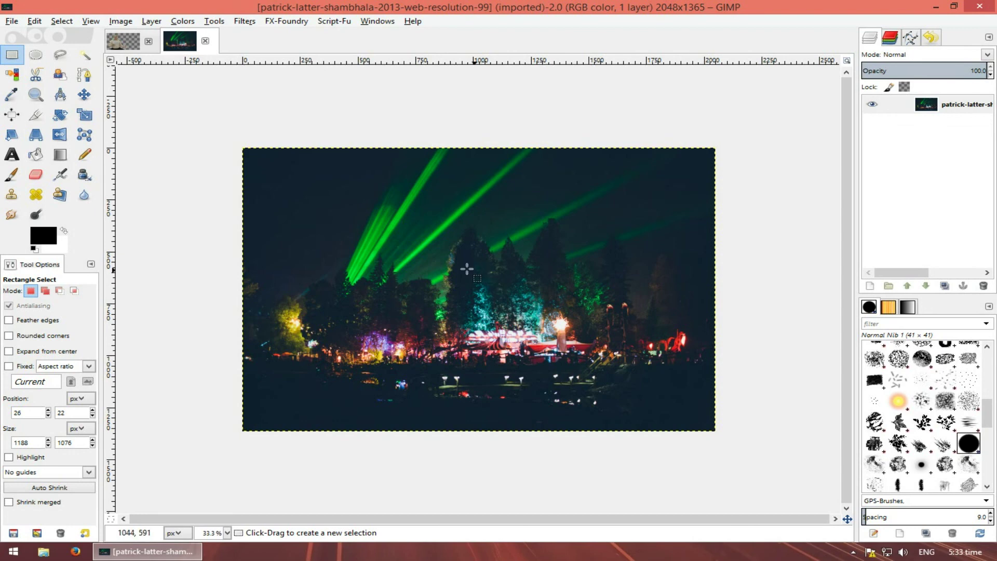
Paste the man onto the festival photo, nudge him slightly left, and make the floating selection active
key(ctrl+v)
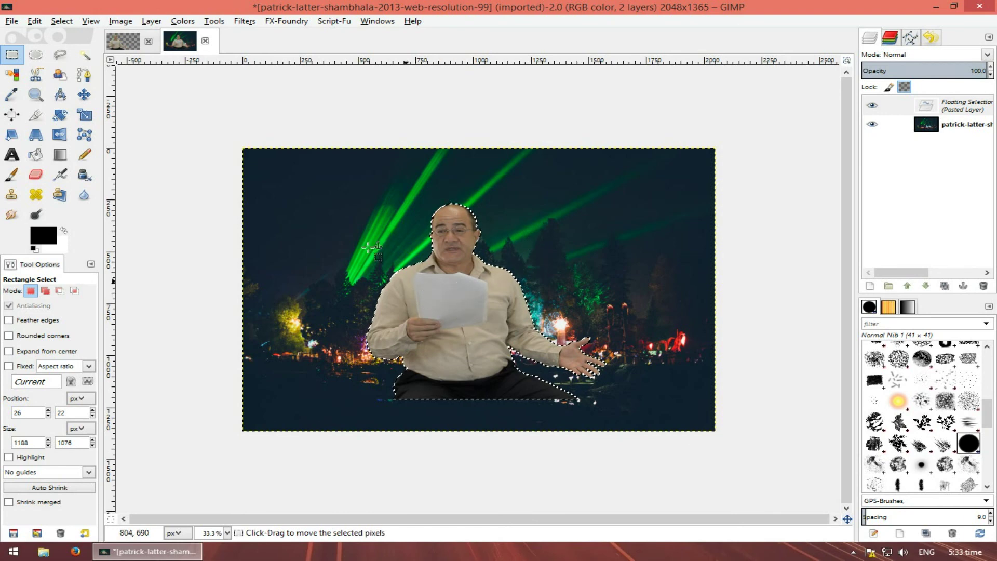
click(85, 93)
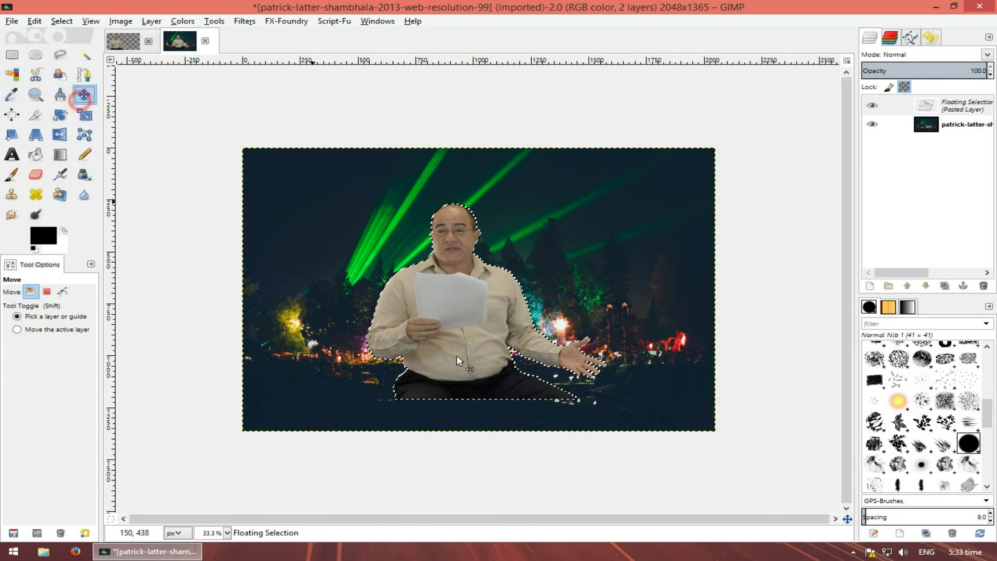
drag(472, 355, 376, 376)
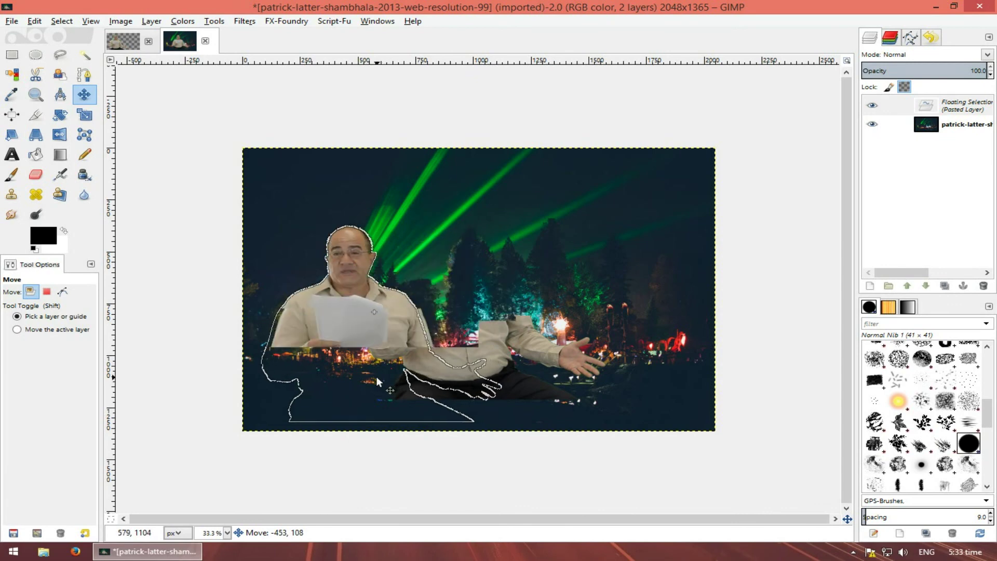
click(914, 108)
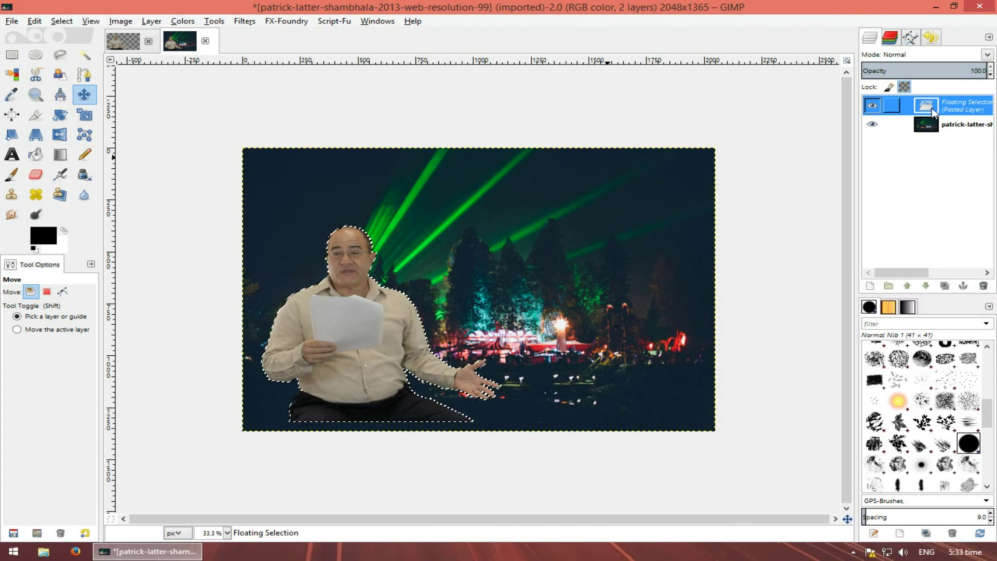
Convert the floating man into Pasted Layer with New Layer, then shift him slightly right and up
right_click(946, 110)
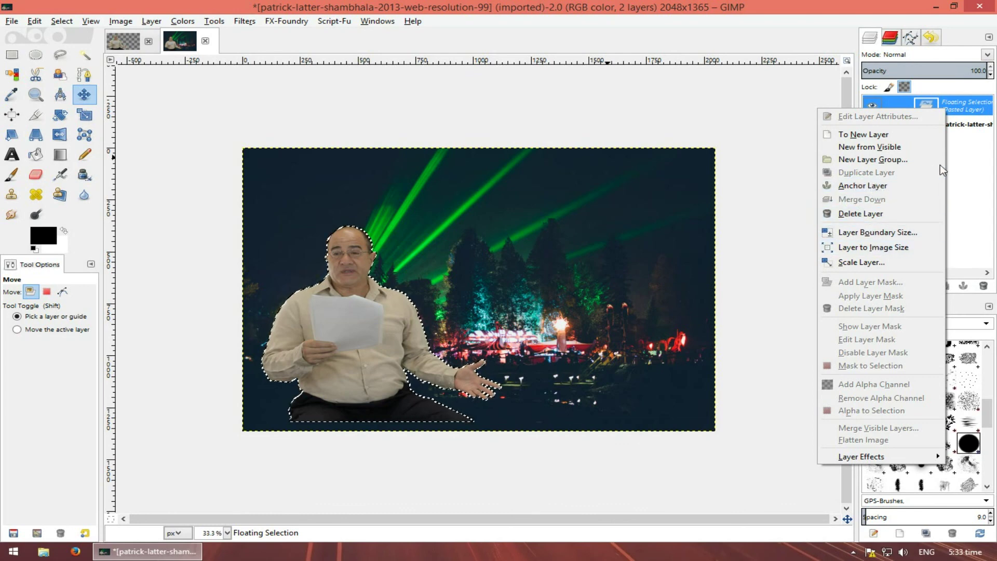
key(Escape)
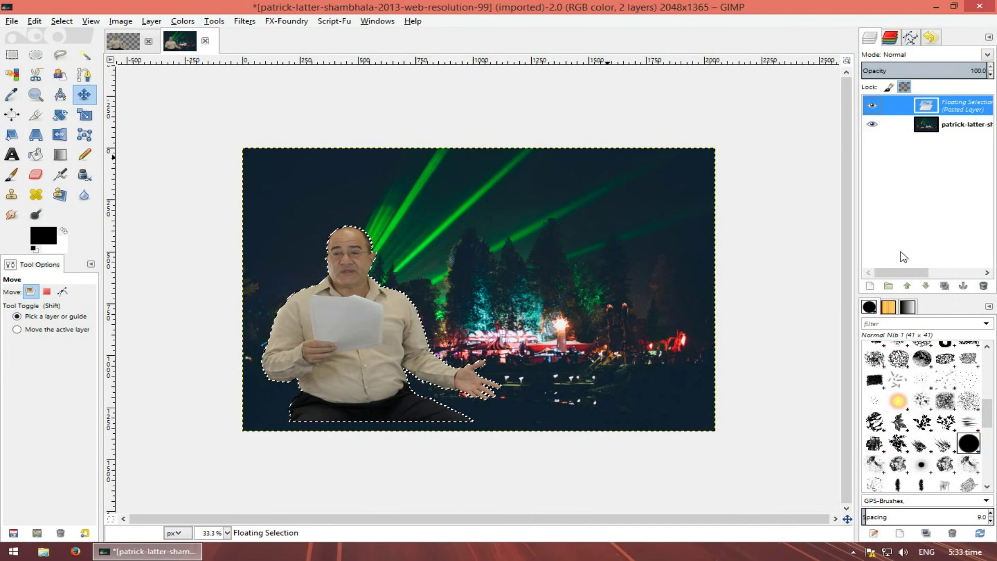
click(870, 285)
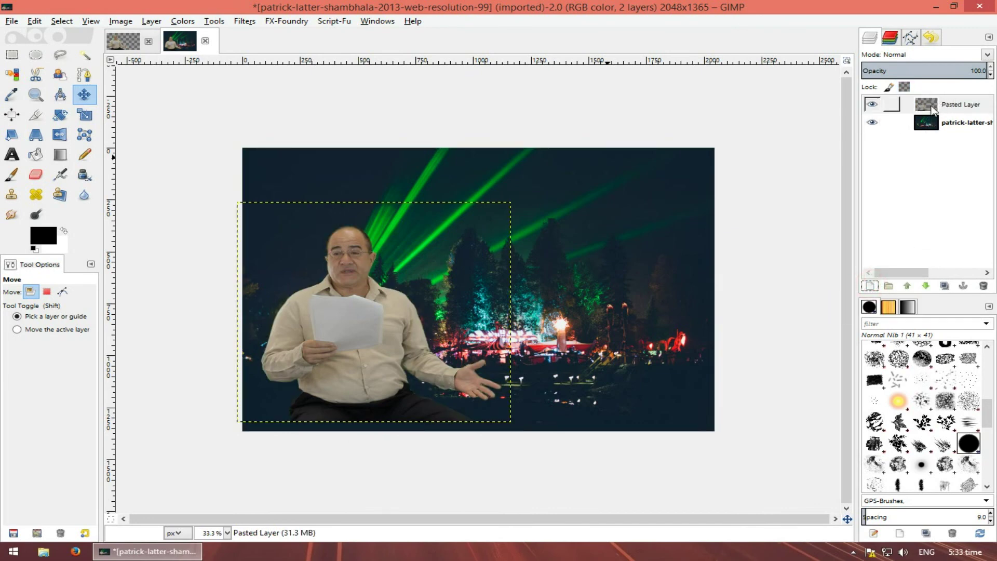
click(944, 121)
click(926, 108)
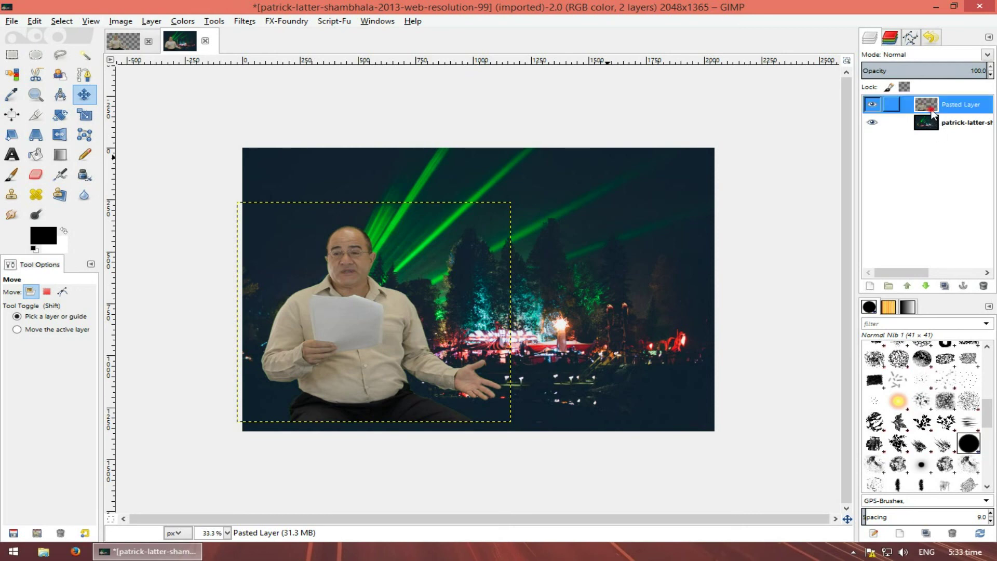
key(ctrl+v)
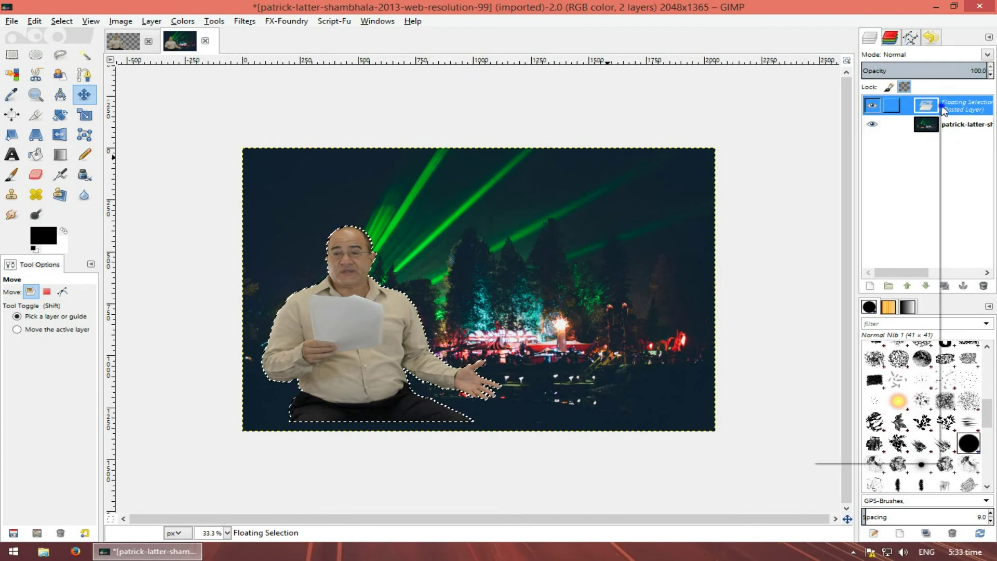
right_click(940, 107)
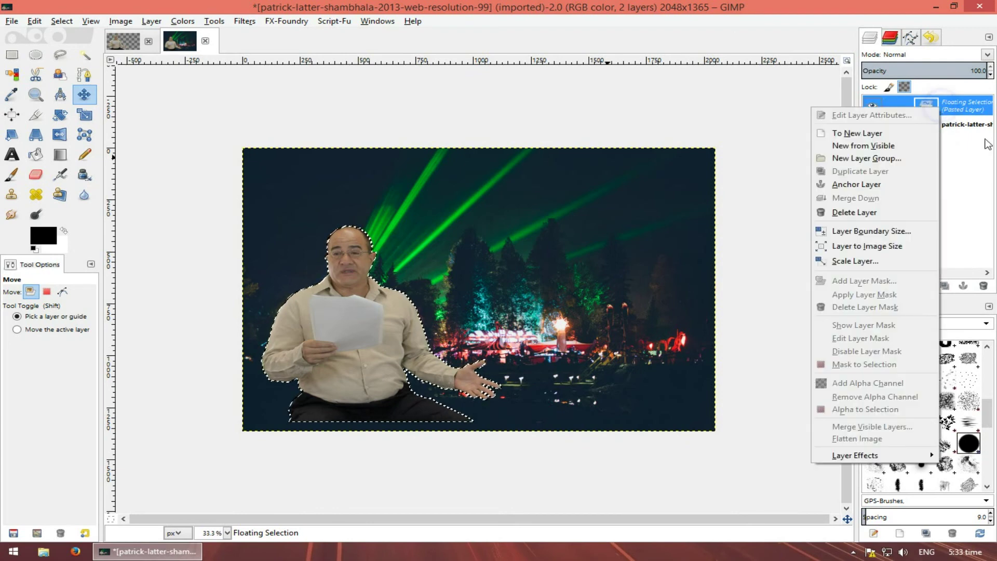
click(964, 177)
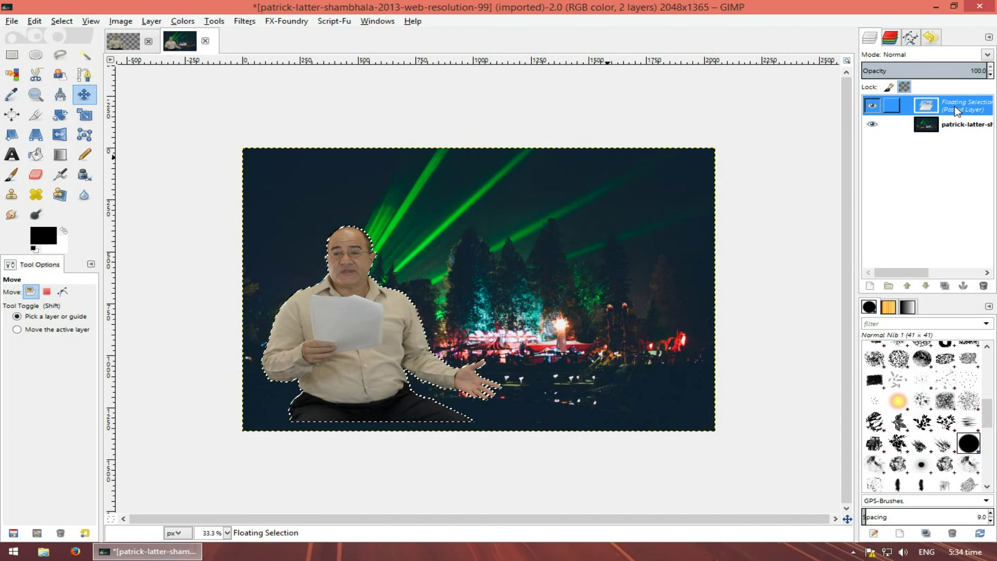
click(869, 285)
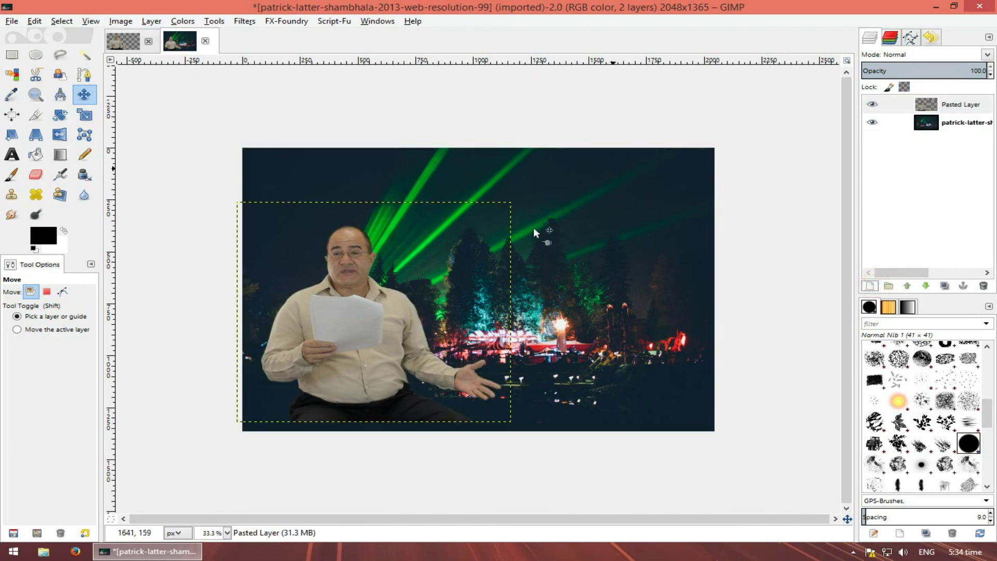
drag(370, 249, 406, 241)
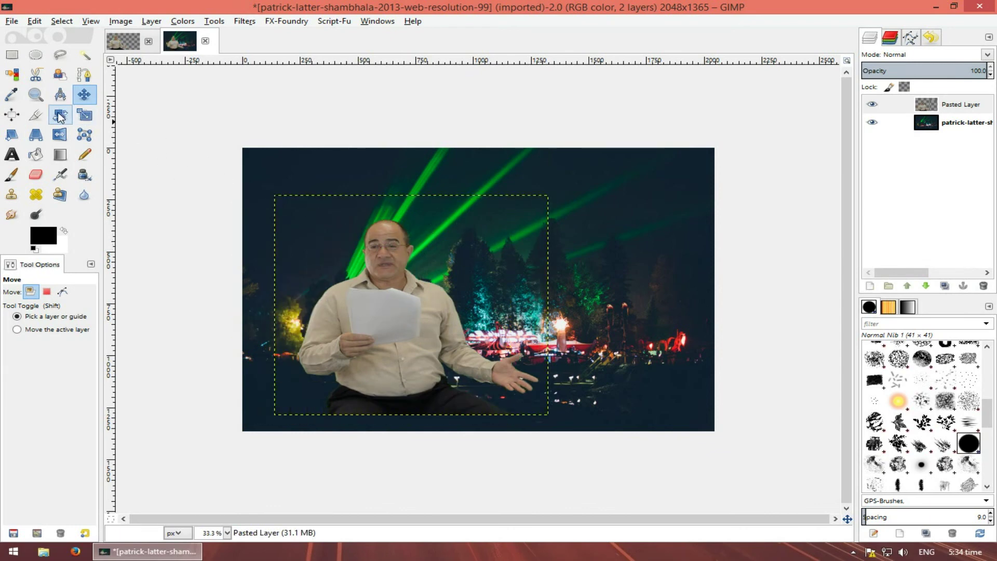
Scale the Pasted Layer to 1282 × 1142 pixels with the Scale tool
click(86, 114)
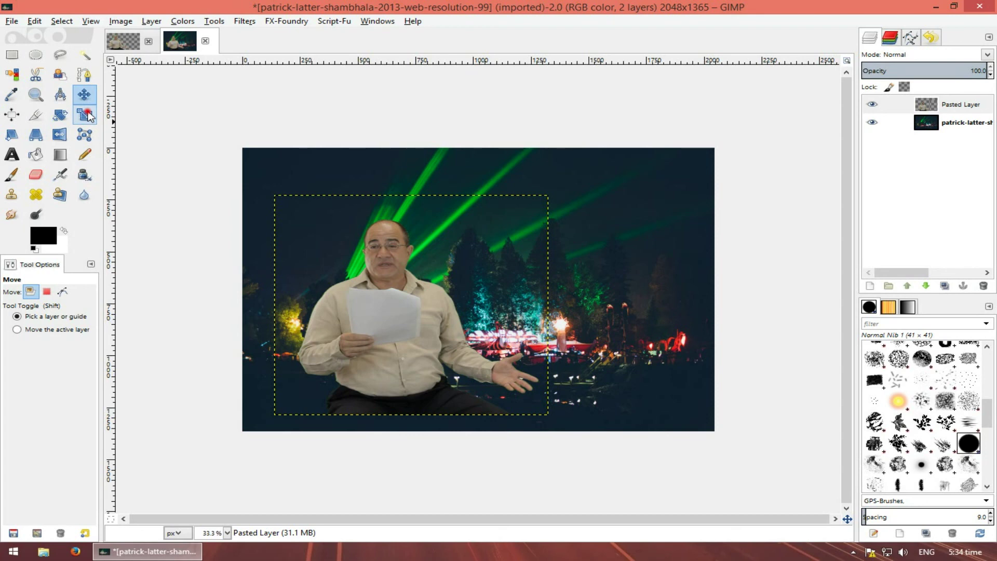
click(437, 266)
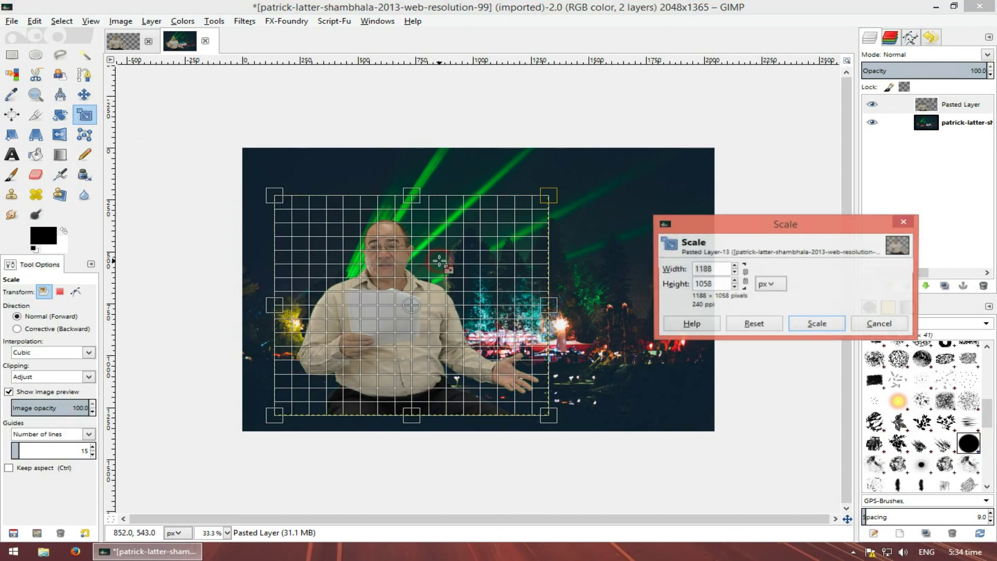
drag(551, 413, 629, 372)
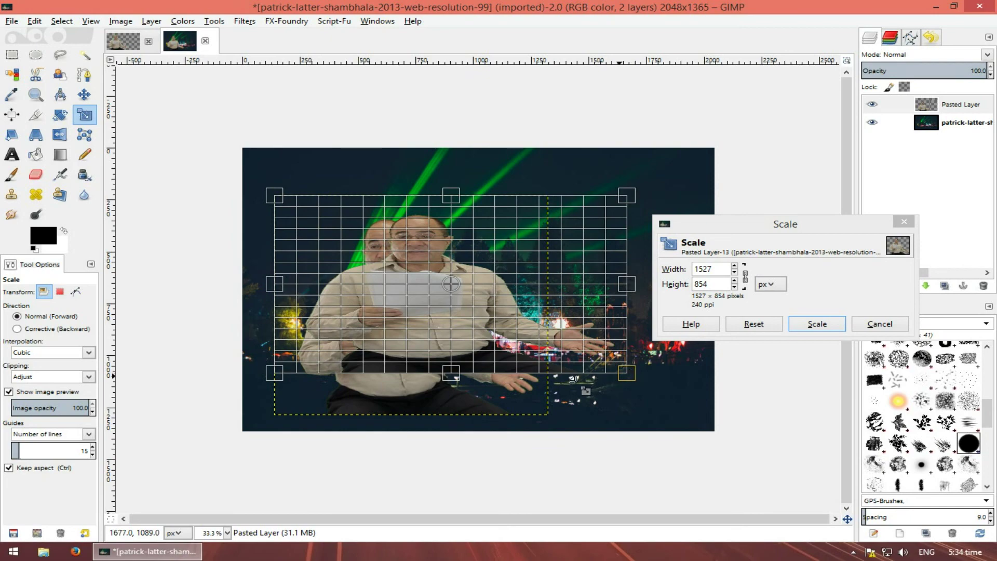
drag(574, 379, 613, 431)
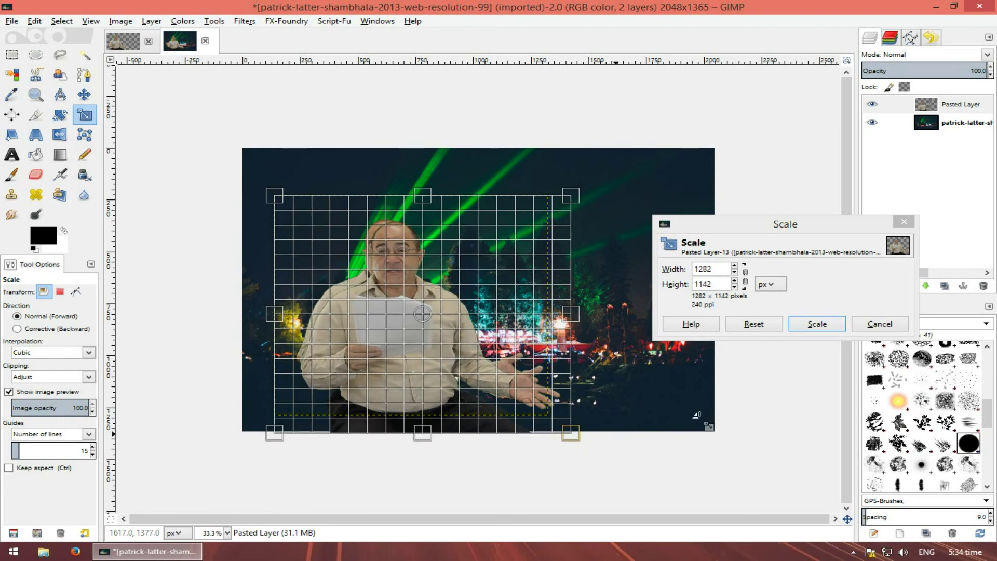
click(816, 324)
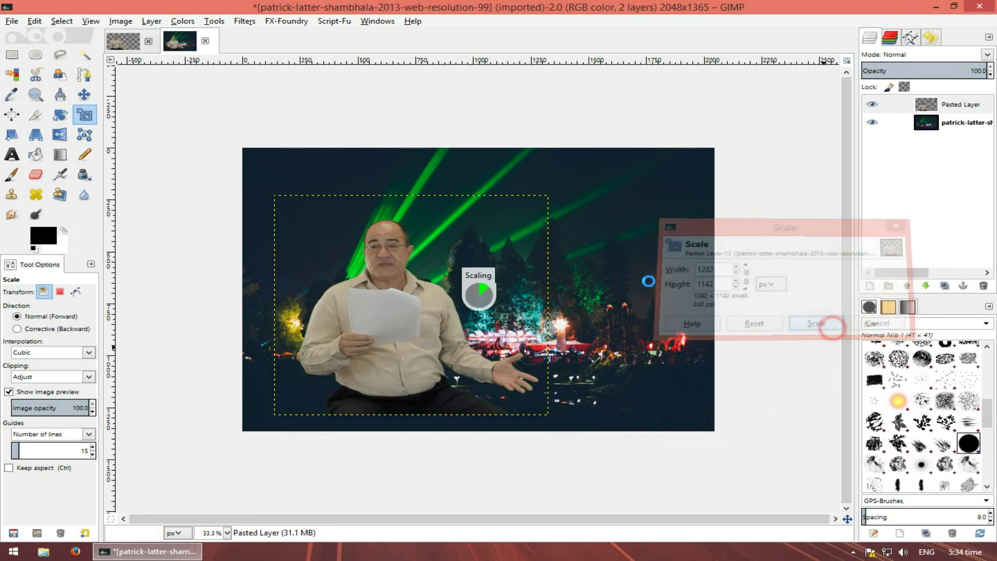
Move the man on Pasted Layer about 112 px right, toward the photo's centre
key(r)
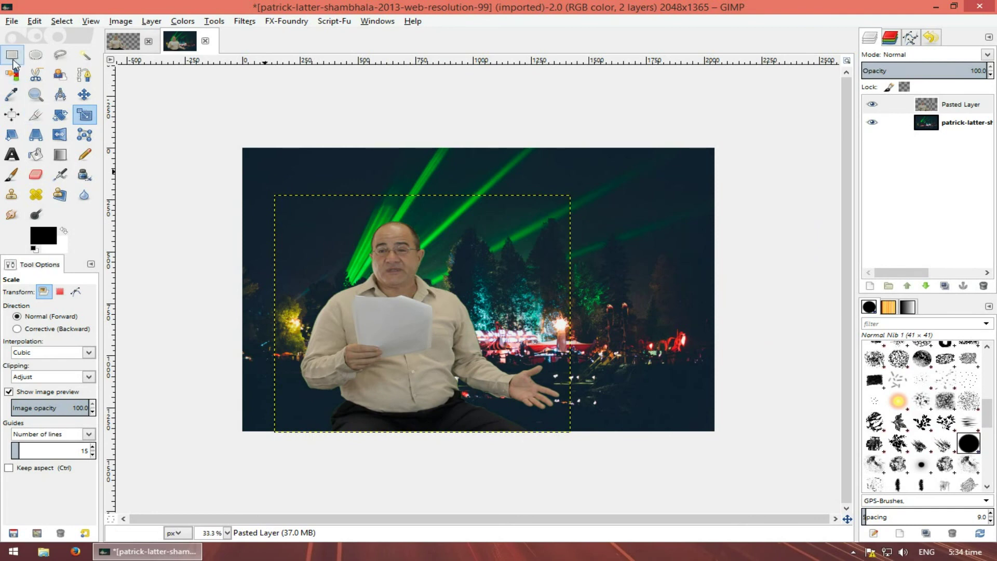
click(885, 122)
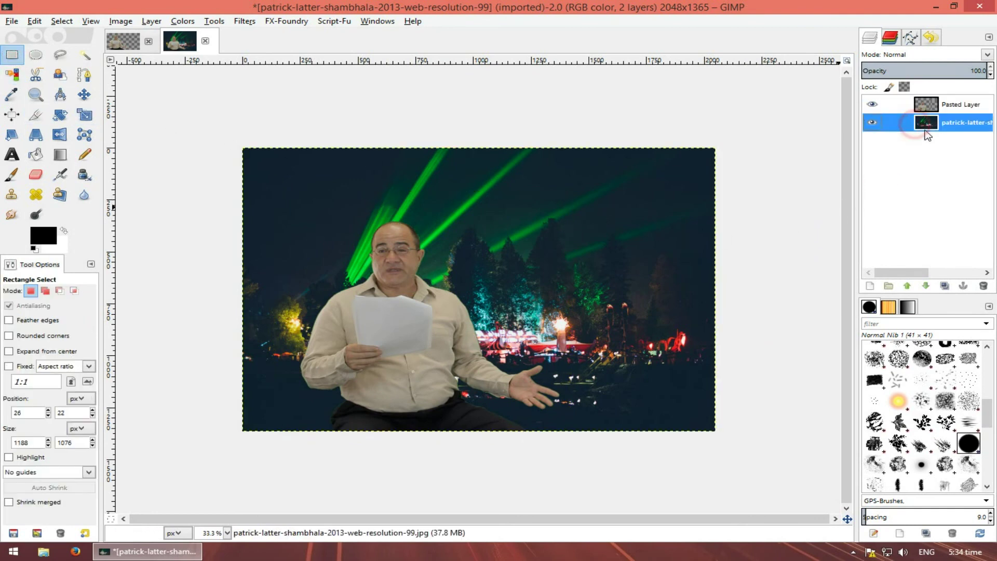
click(886, 104)
click(84, 93)
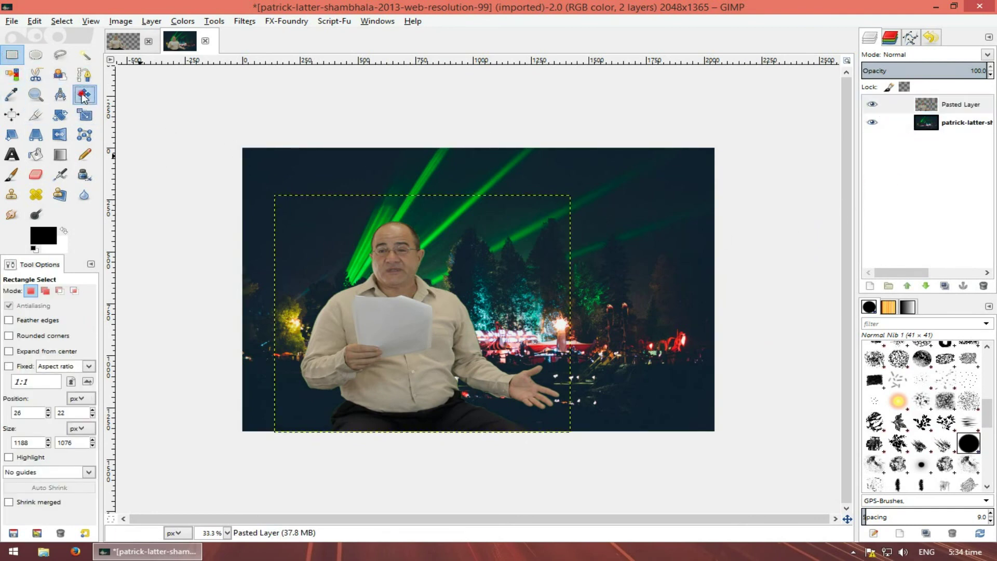
mouse_move(329, 270)
mouse_down()
mouse_move(356, 275)
mouse_move(328, 272)
mouse_up()
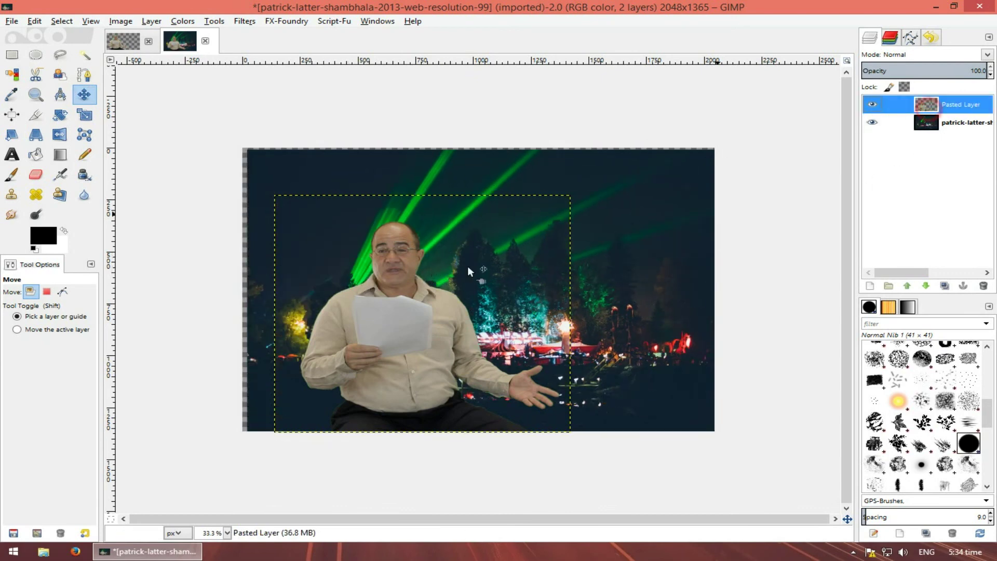
drag(404, 280, 462, 281)
Nudge the festival photo layer slightly, look through the File menu, and return to Rectangle Select
click(918, 124)
drag(528, 294, 558, 299)
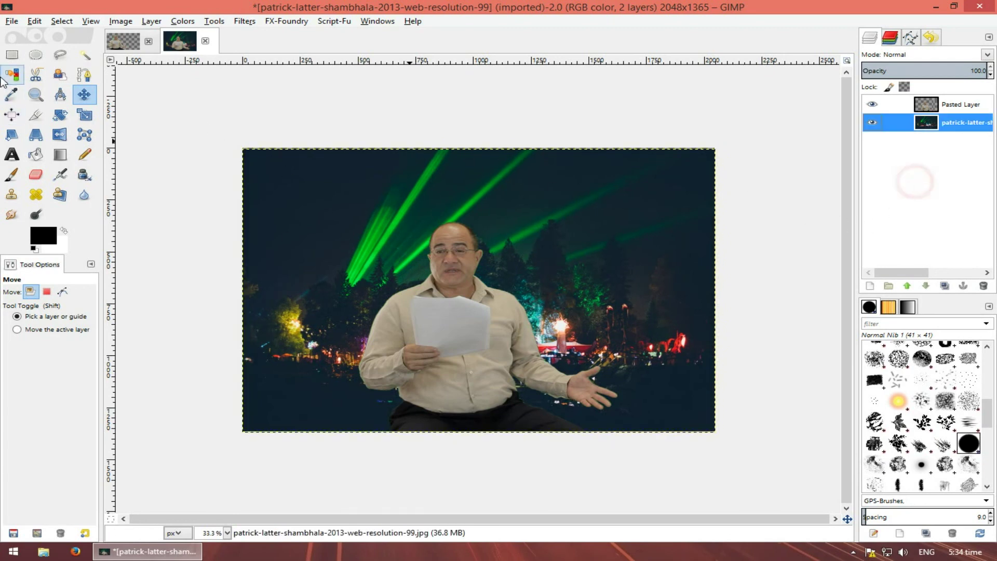
click(12, 21)
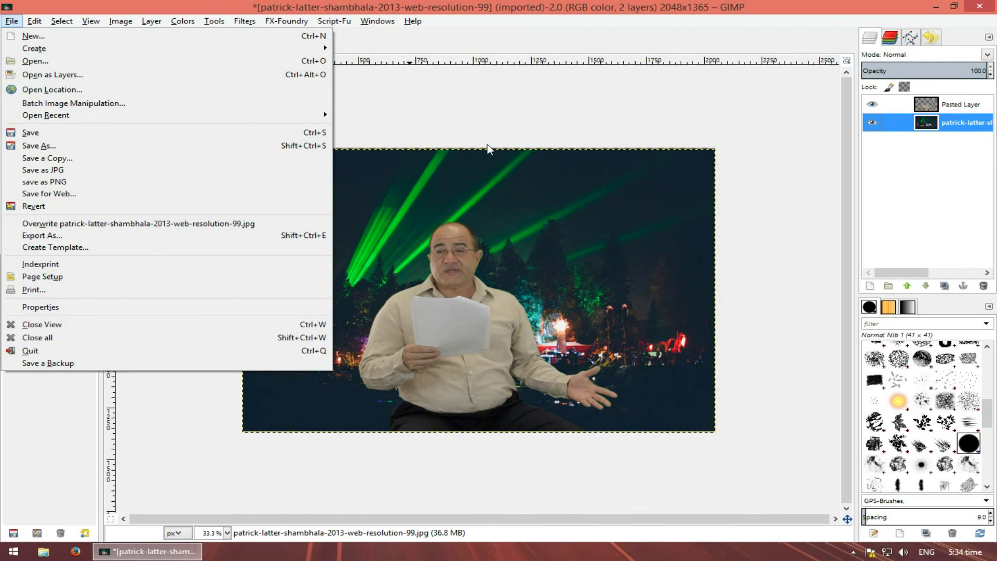
click(608, 16)
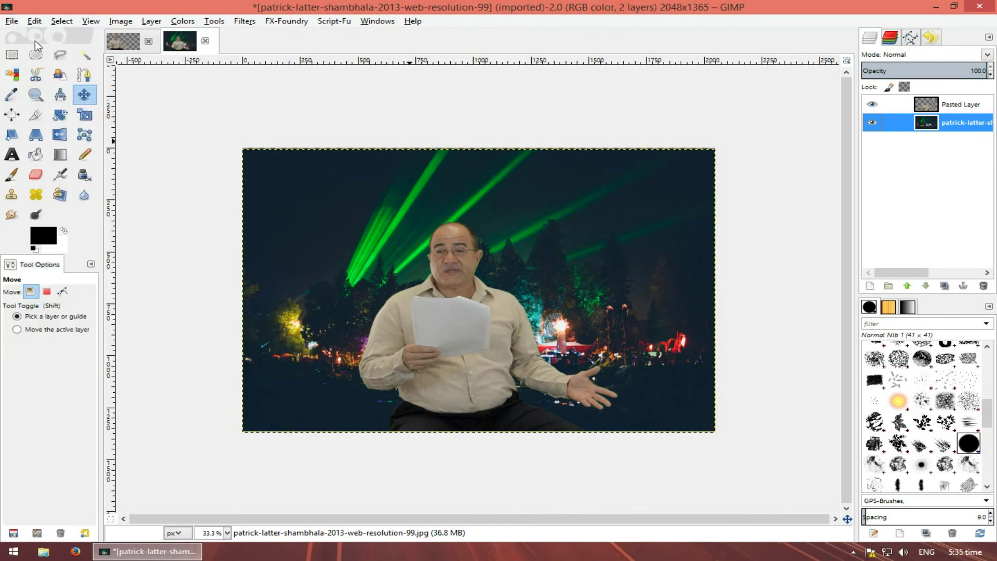
click(11, 54)
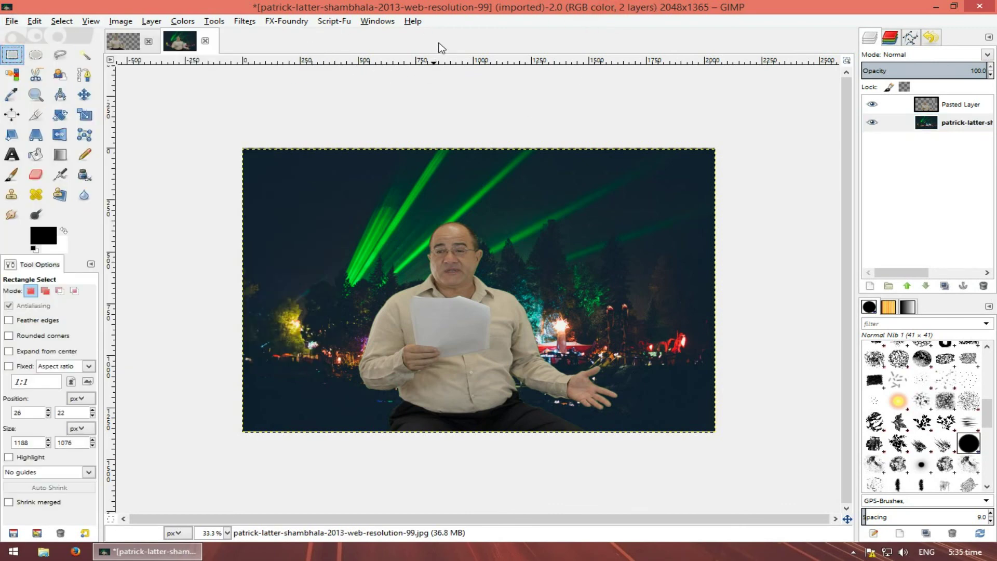